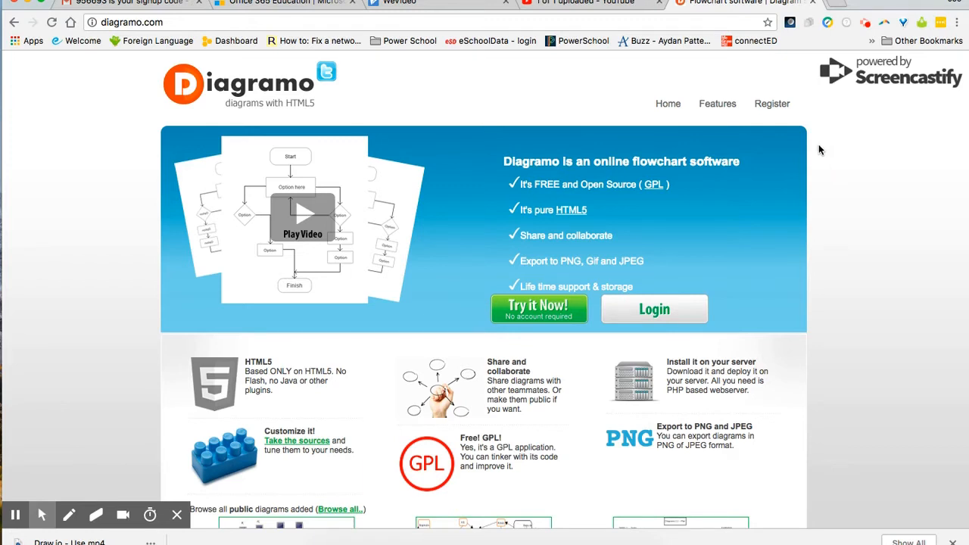
Step: Register a new Diagramo account with an e-mail, a password entered twice and the captcha text
click(775, 108)
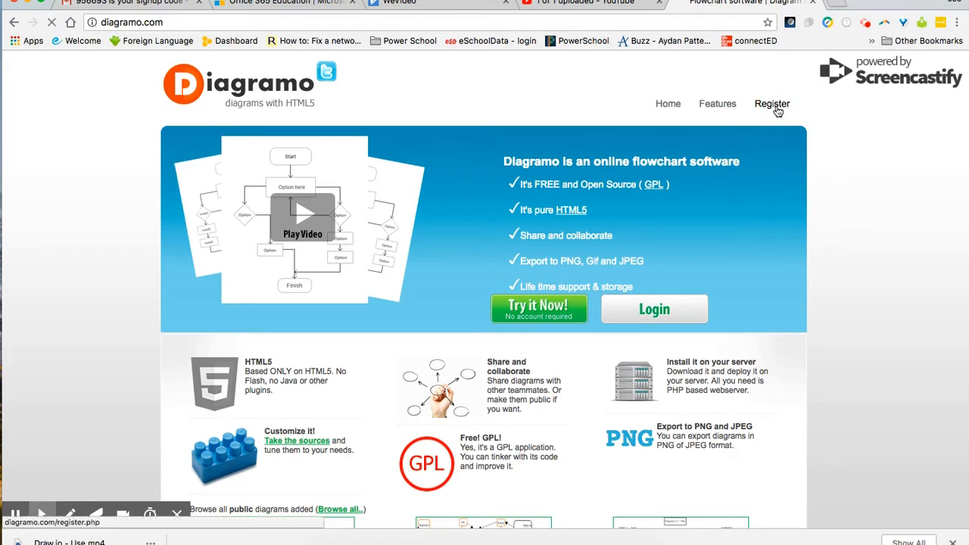
click(326, 230)
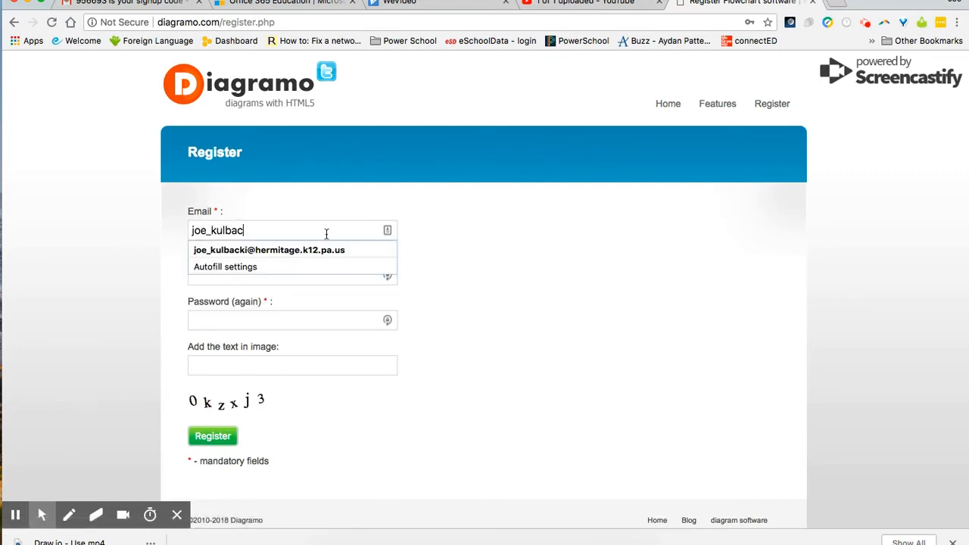
click(320, 248)
click(264, 273)
text(••••••••••••)
key(Tab)
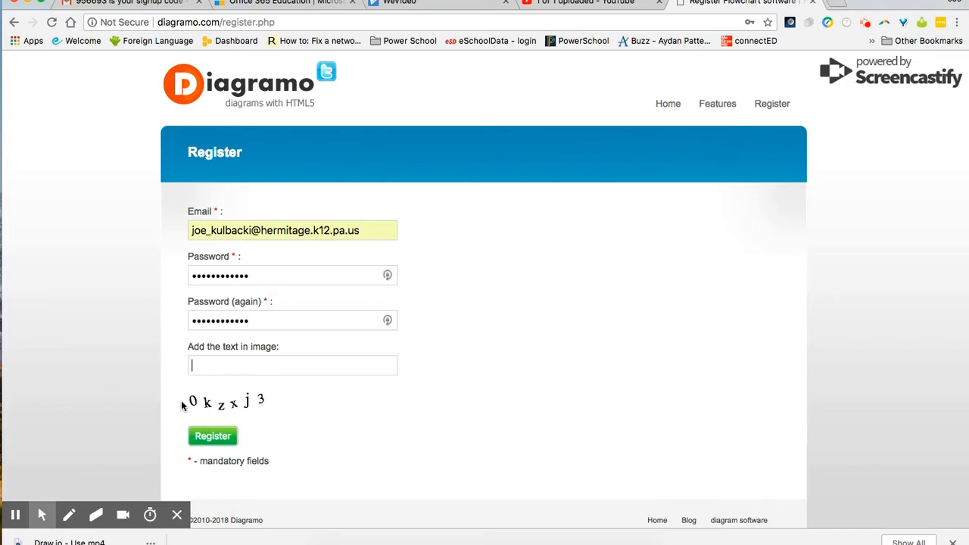
click(239, 368)
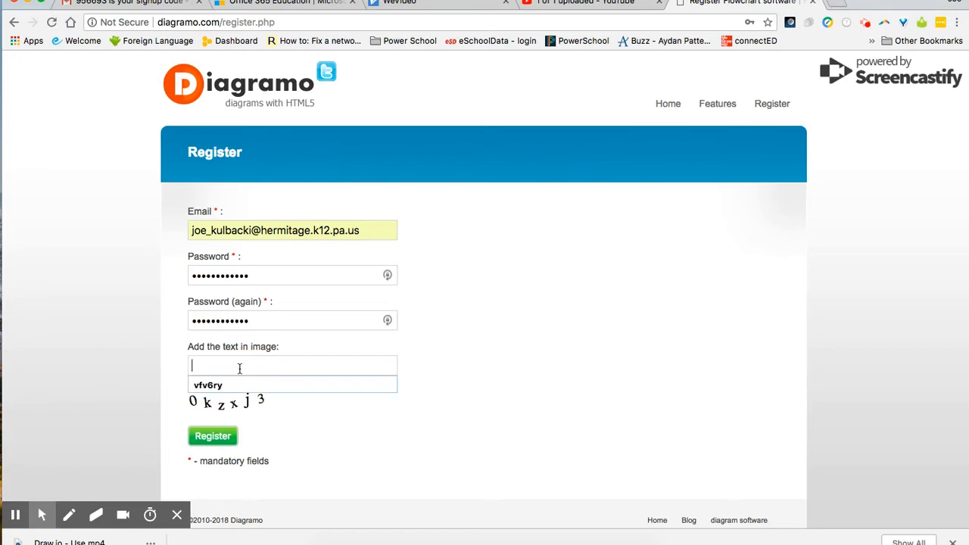
text(0kzxj3)
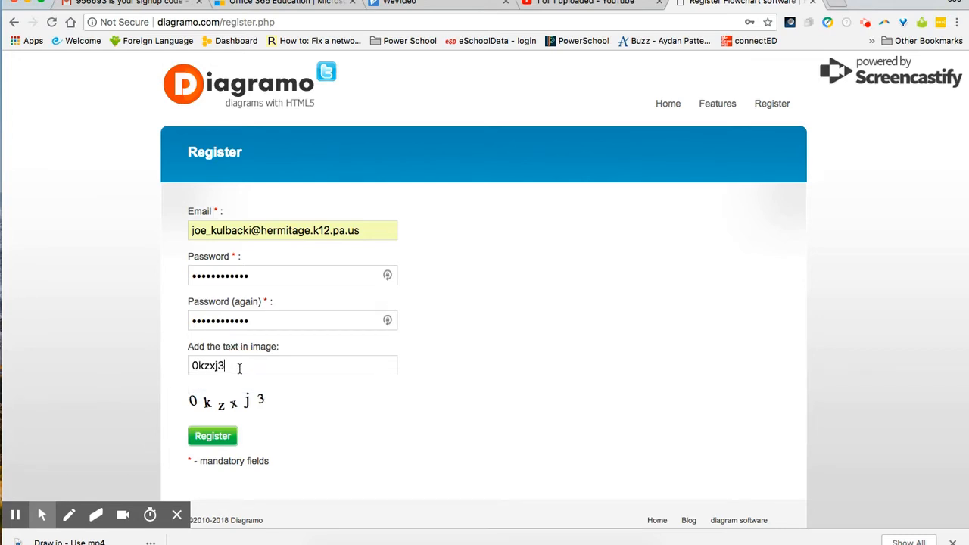
click(214, 437)
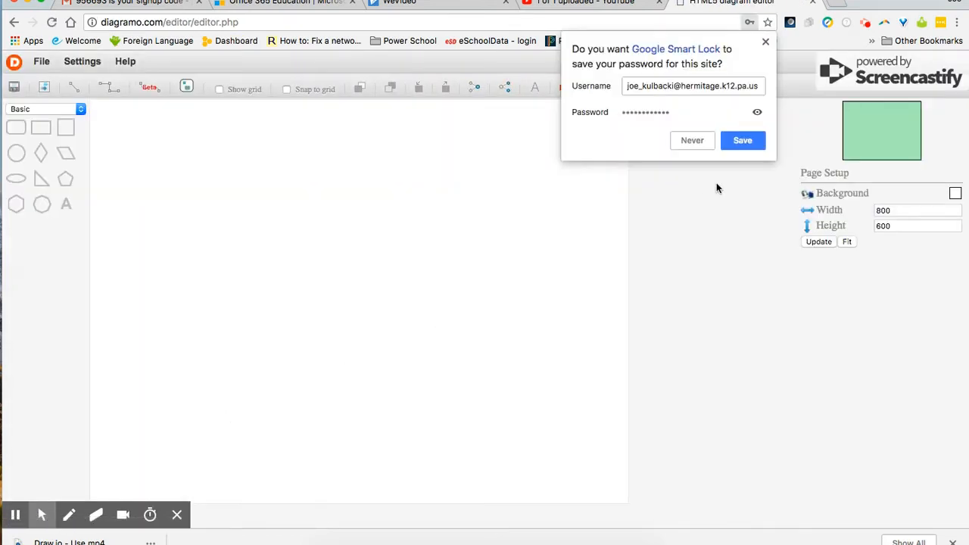
Step: Let the browser save the login, then preview the Experimental and Network shape sets
click(741, 142)
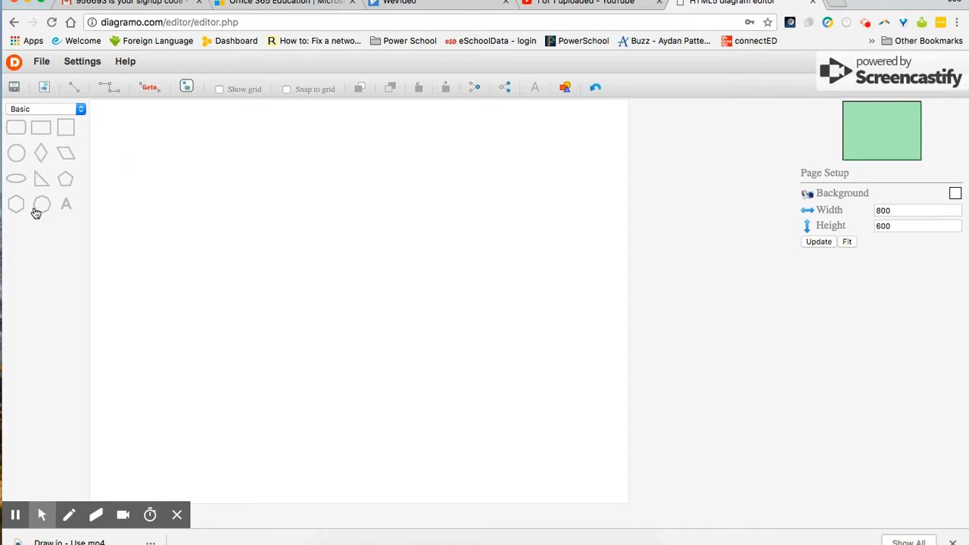
click(50, 110)
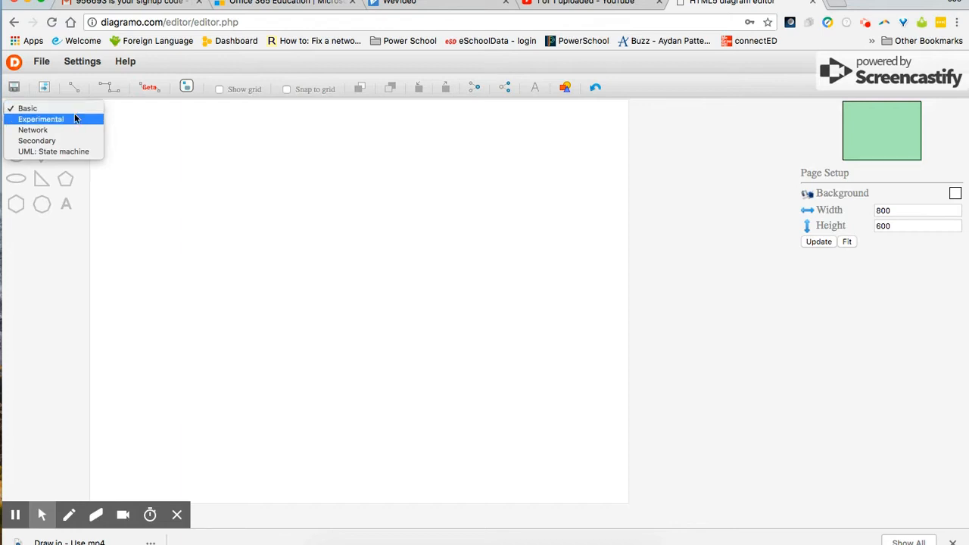
click(73, 120)
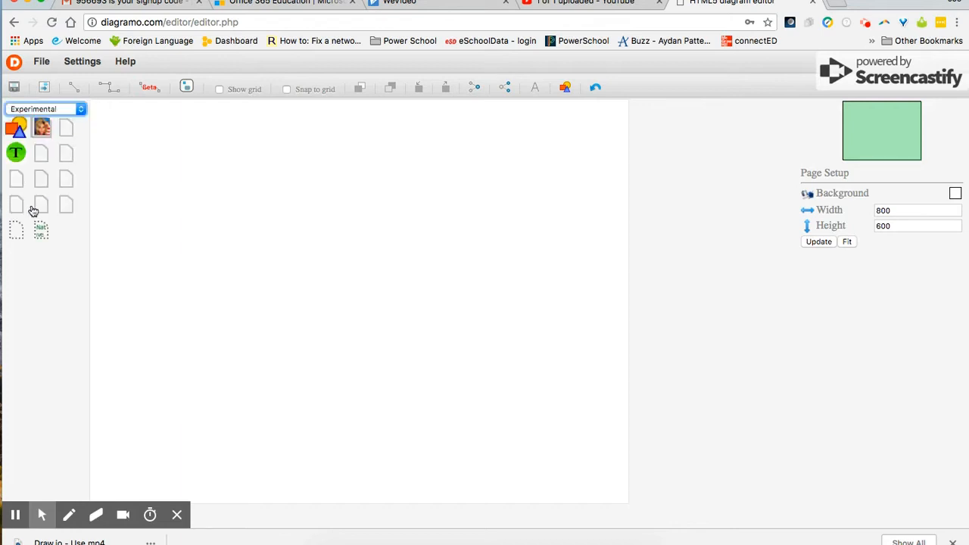
click(56, 121)
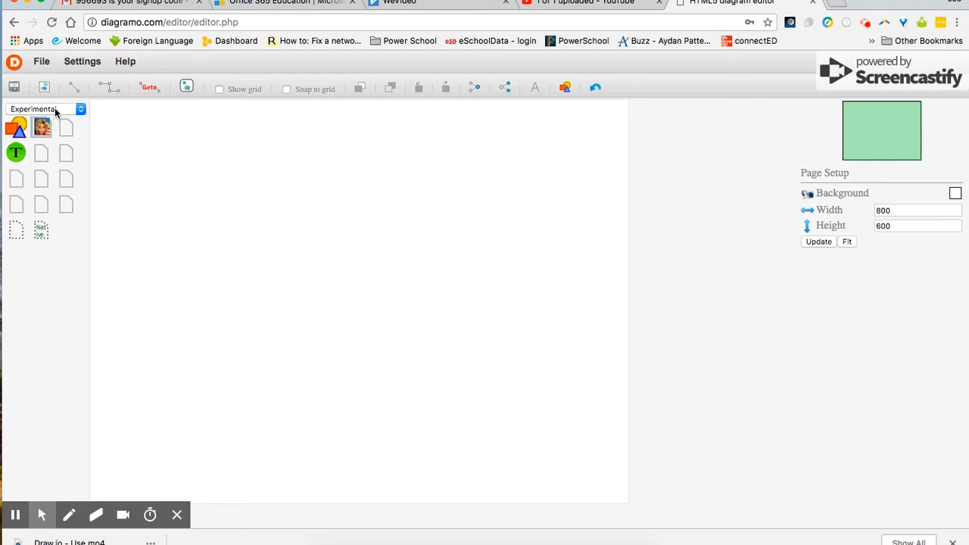
click(55, 112)
click(53, 119)
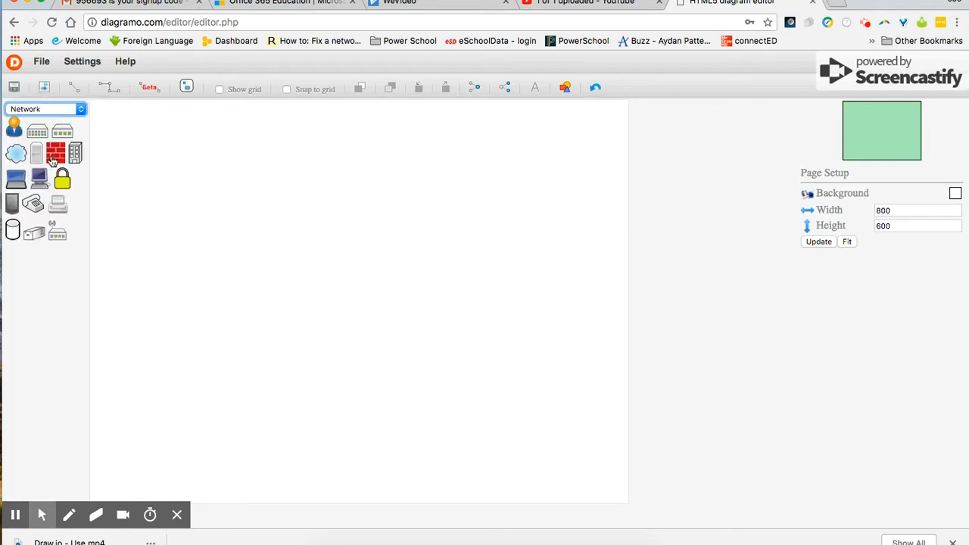
Step: Preview the Secondary and UML: State machine shape sets, then return to the Basic shapes
click(48, 106)
click(49, 119)
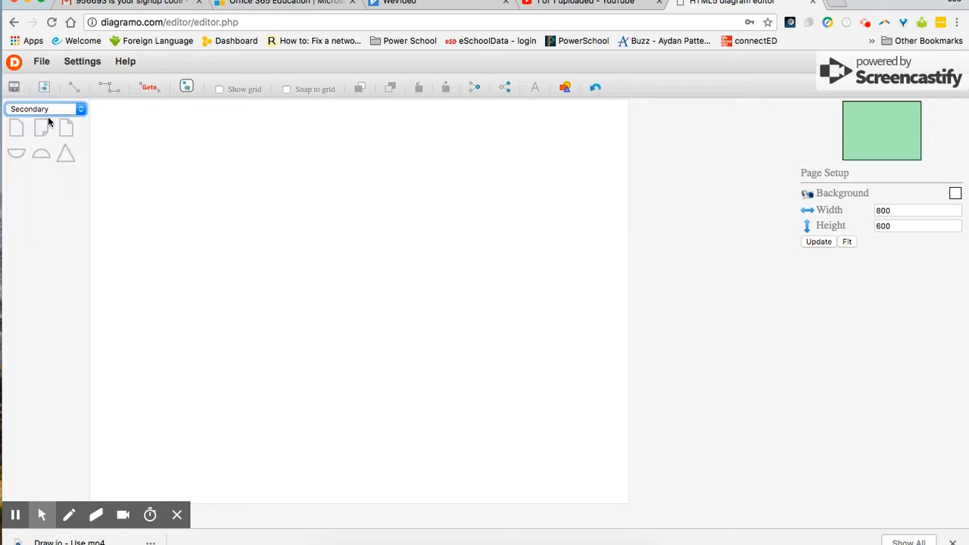
click(52, 112)
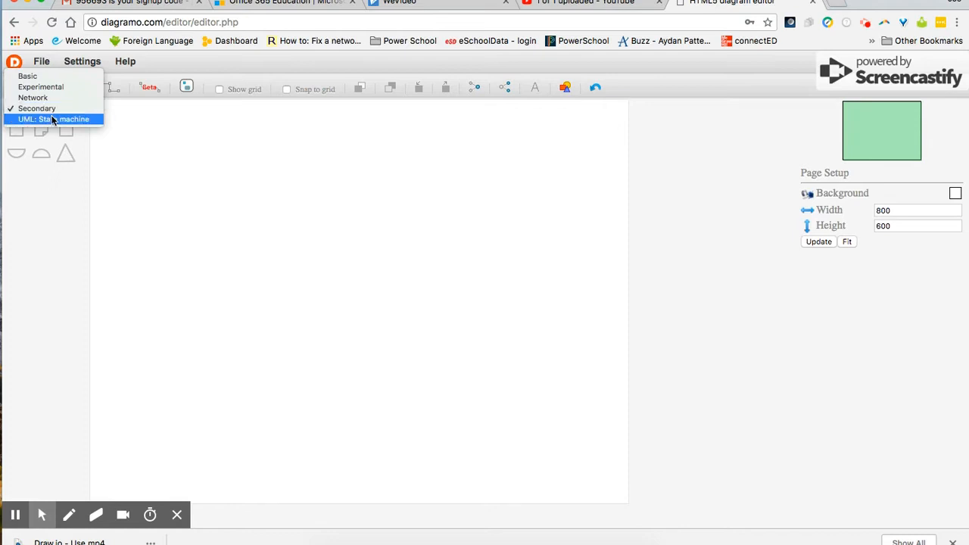
click(53, 120)
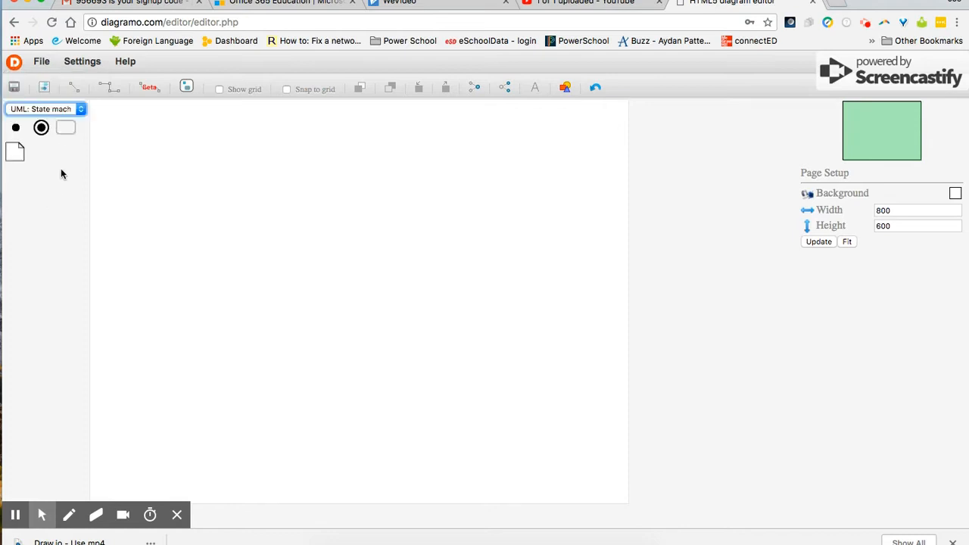
click(53, 110)
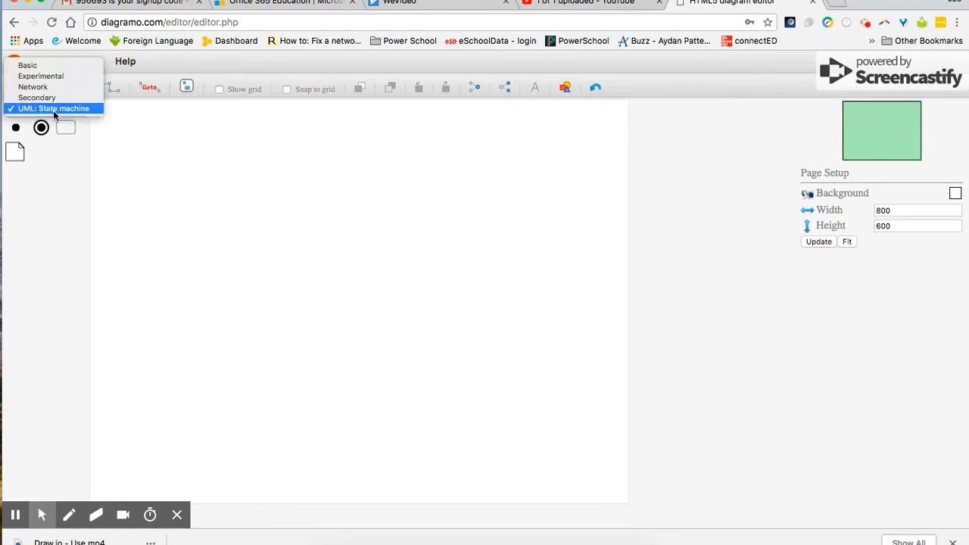
click(28, 65)
click(41, 61)
click(138, 261)
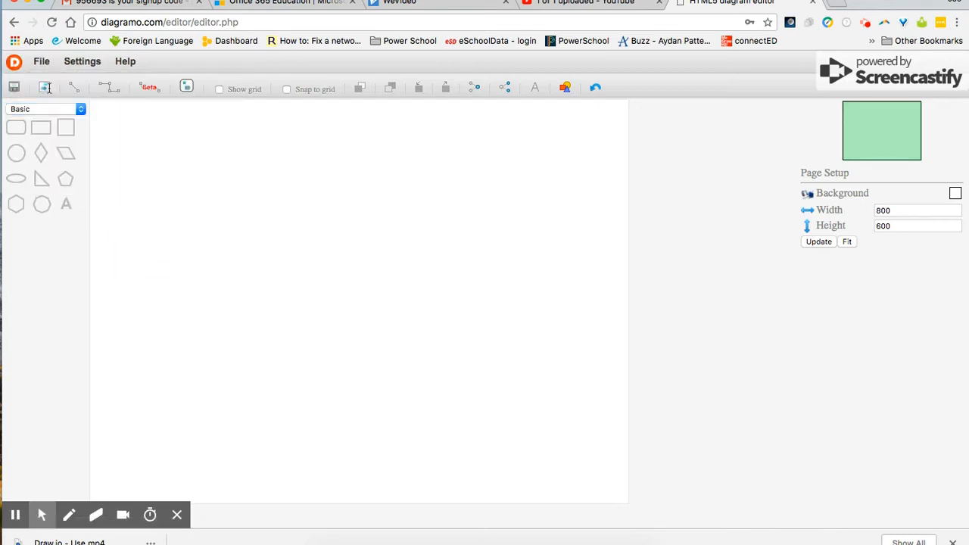
Step: Drag a rounded rectangle onto the canvas and change its label to 'Hellow'
drag(19, 130, 259, 206)
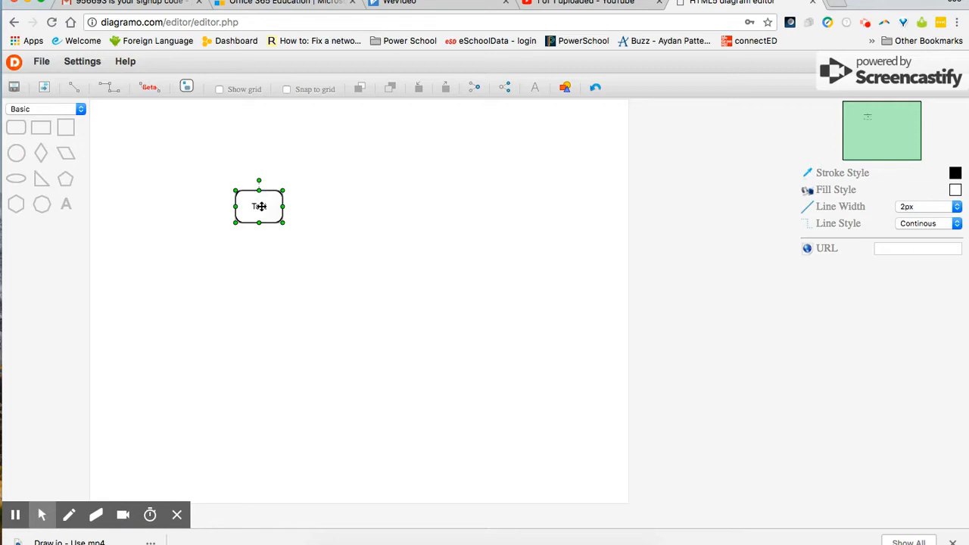
double_click(259, 206)
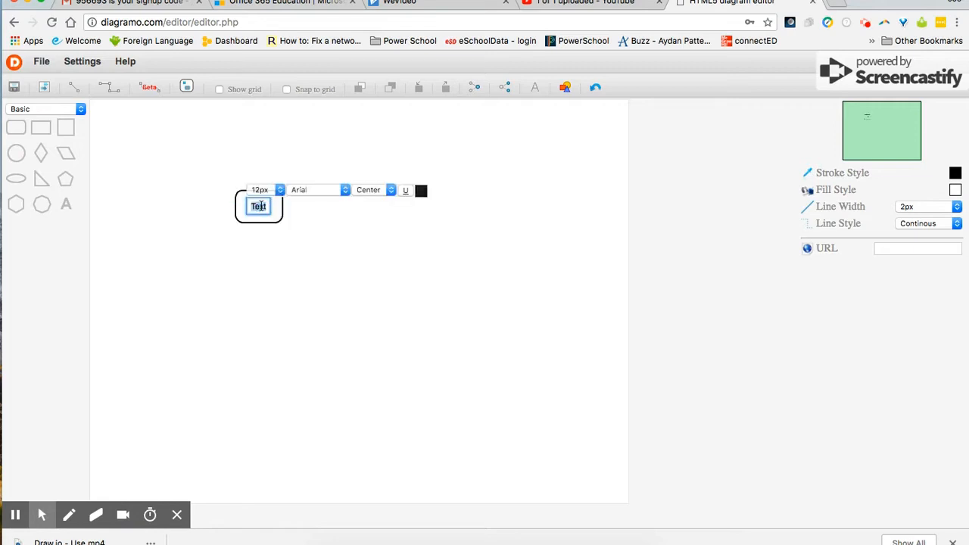
text(Hellow)
click(347, 246)
click(280, 217)
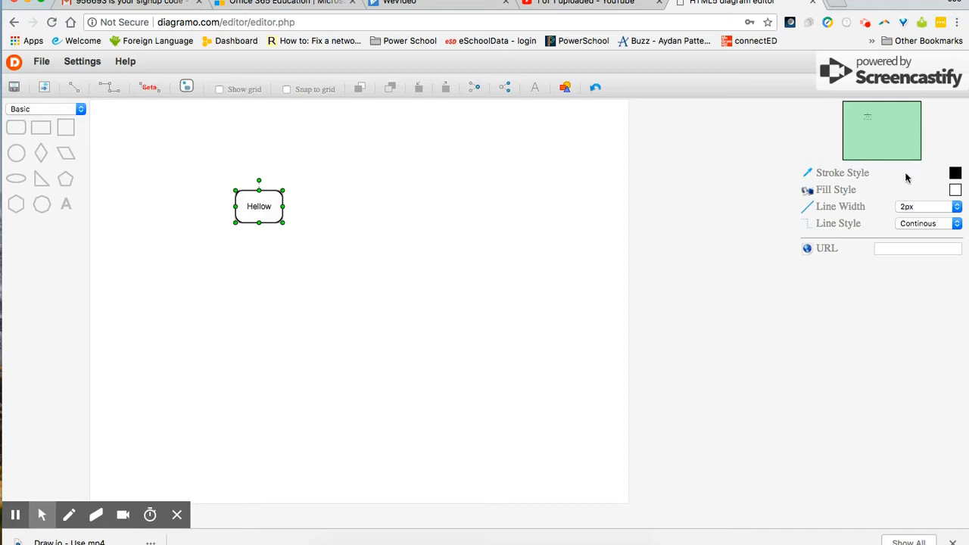
Step: Give the Hellow box an orange continuous outline and a yellow fill
click(955, 175)
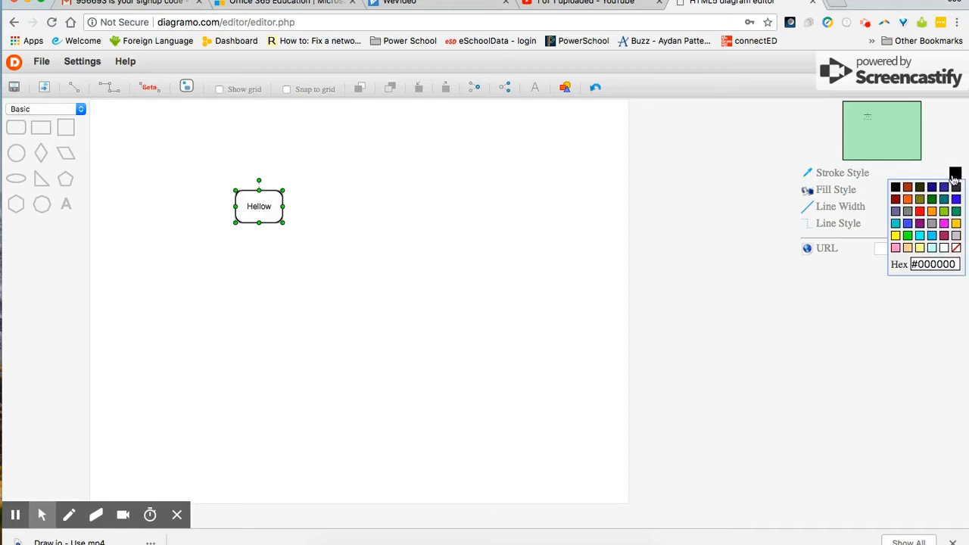
click(908, 201)
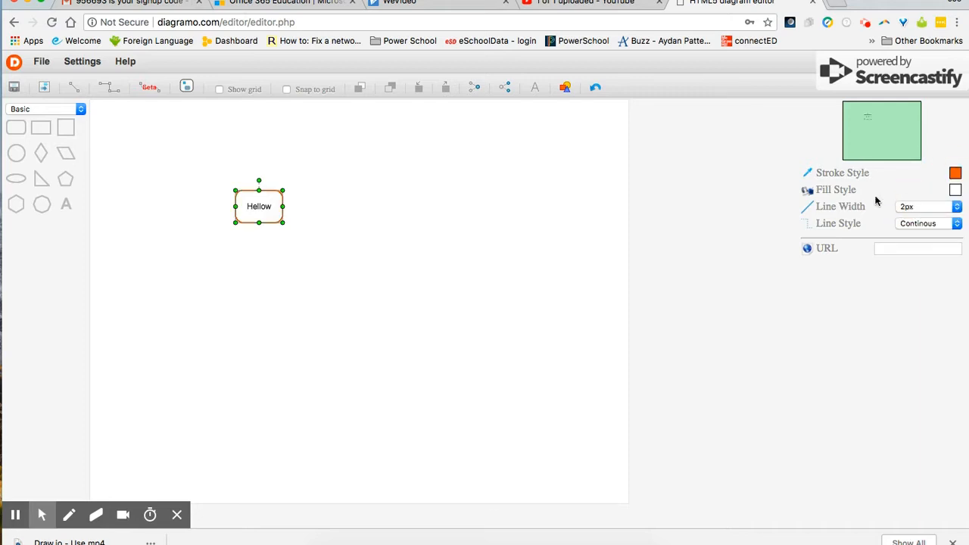
click(955, 190)
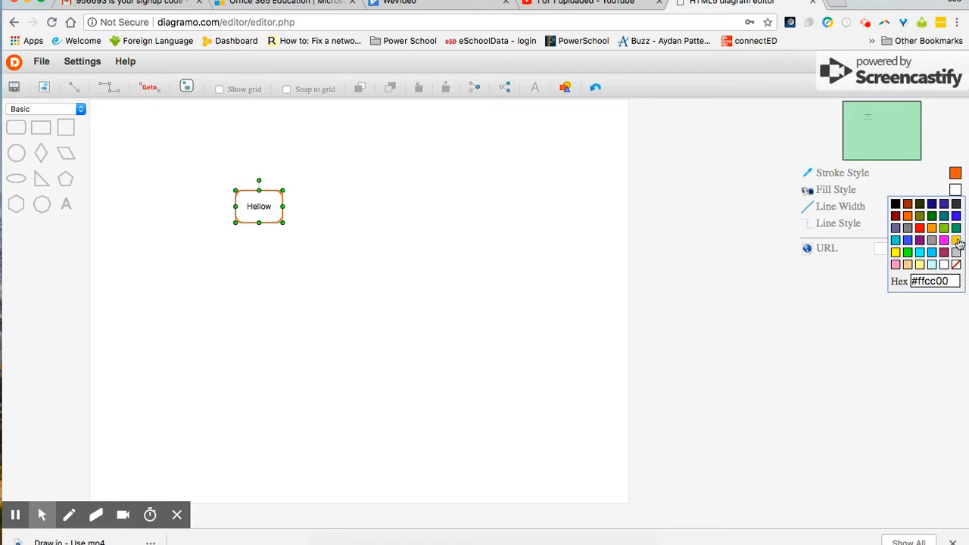
click(895, 252)
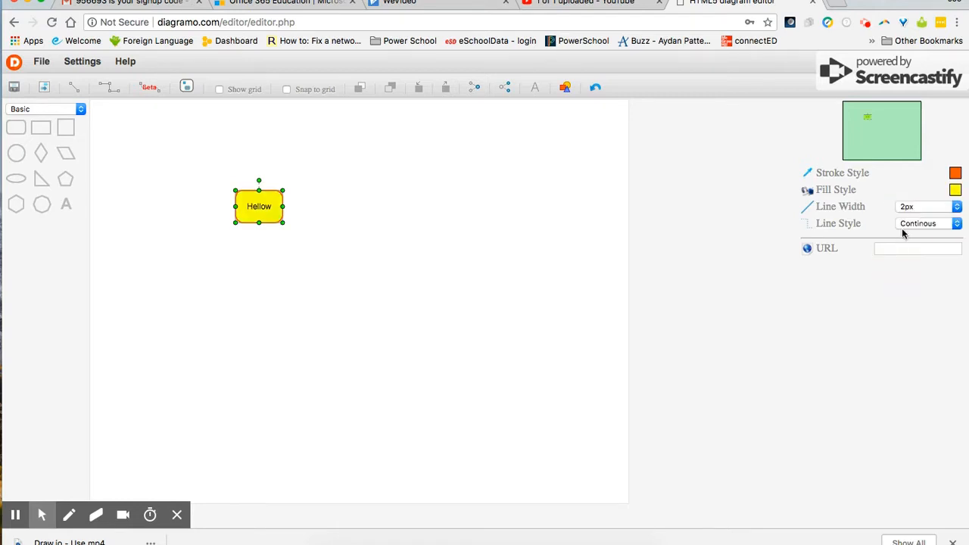
click(932, 225)
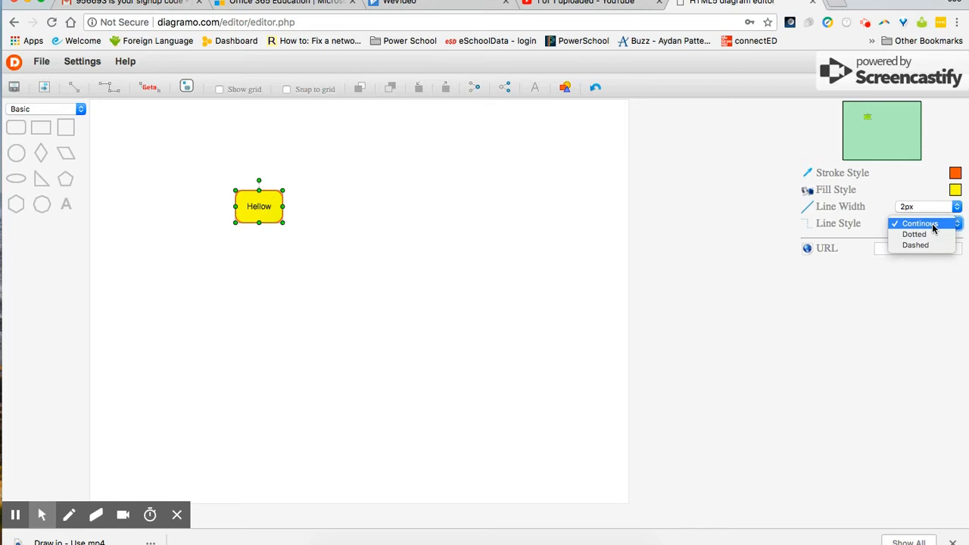
click(863, 284)
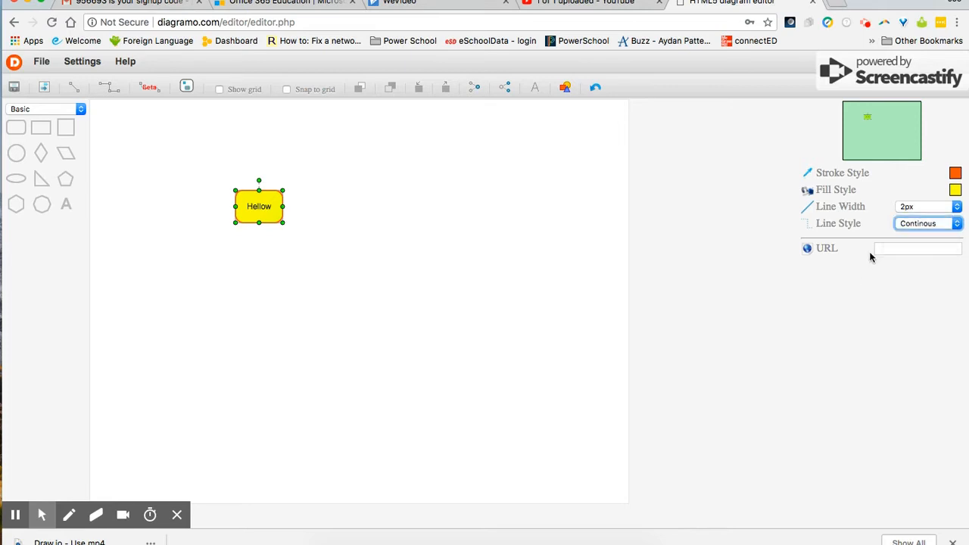
click(900, 247)
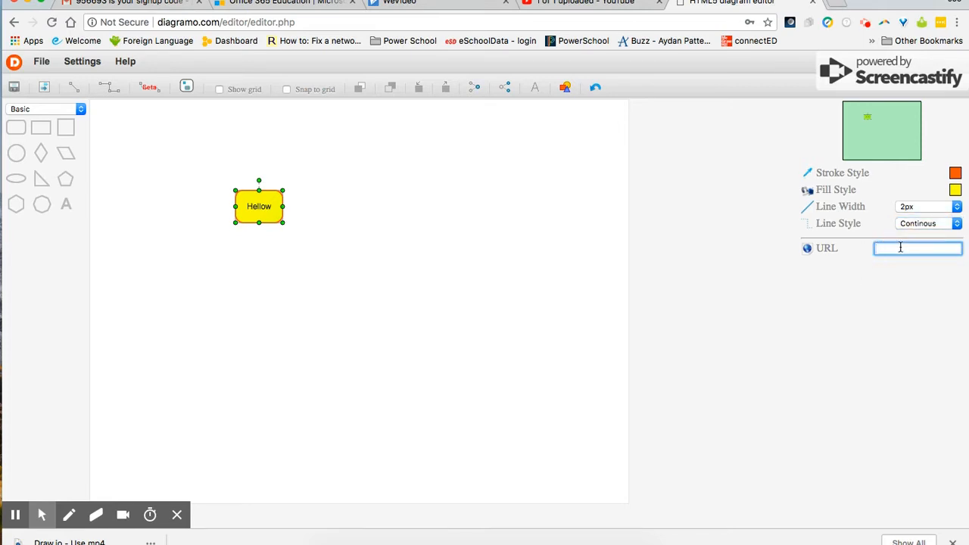
text(www.hermitage.k12.pa.us)
click(952, 273)
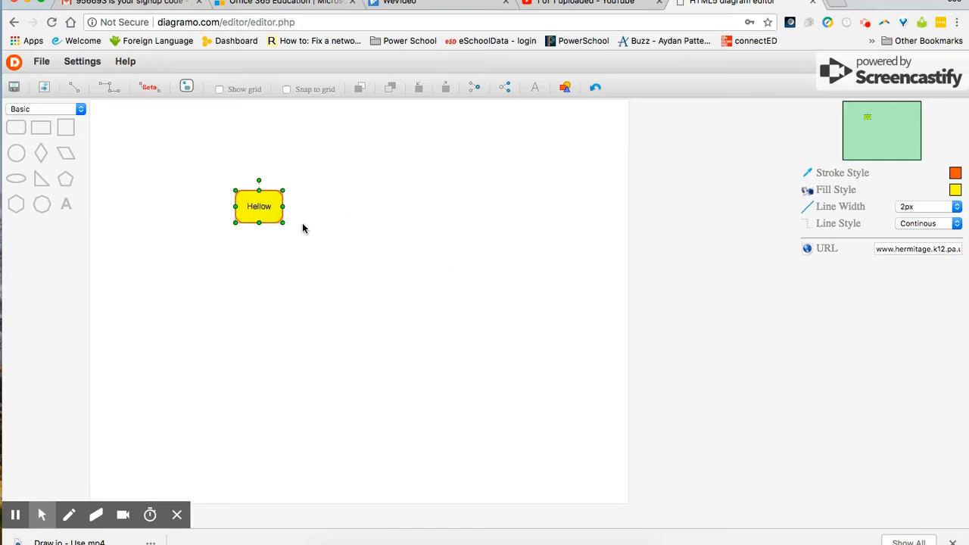
drag(268, 206, 241, 195)
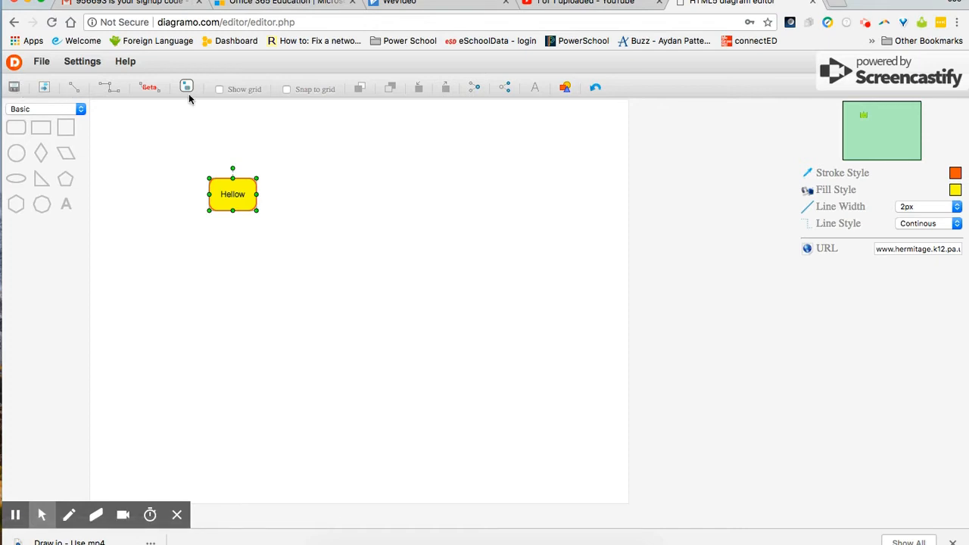
Step: Turn on Snap to grid and drag the Hellow box up onto the grid
click(287, 89)
drag(231, 190, 214, 170)
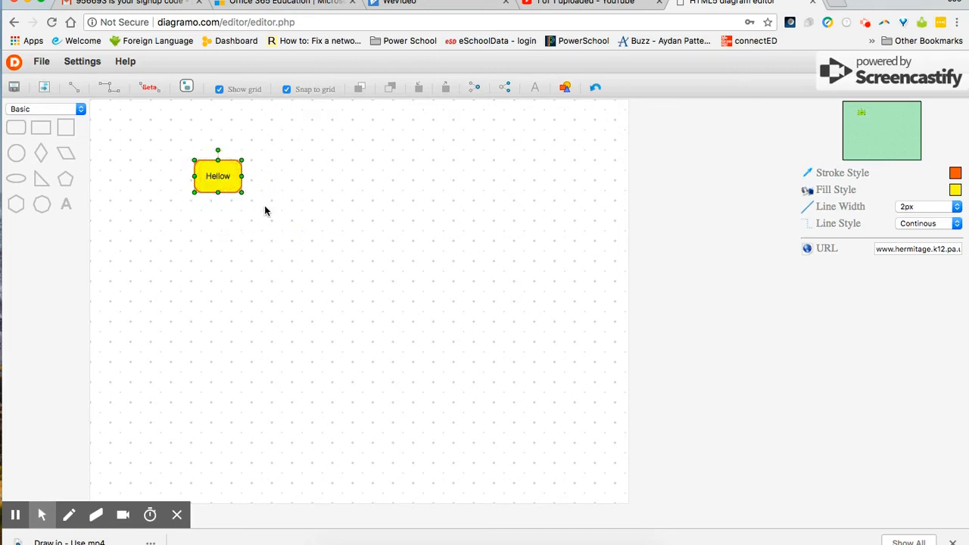
click(126, 181)
click(18, 155)
Step: Place a circle right of the Hellow box and label it 'How are you'
click(234, 176)
drag(234, 177, 406, 179)
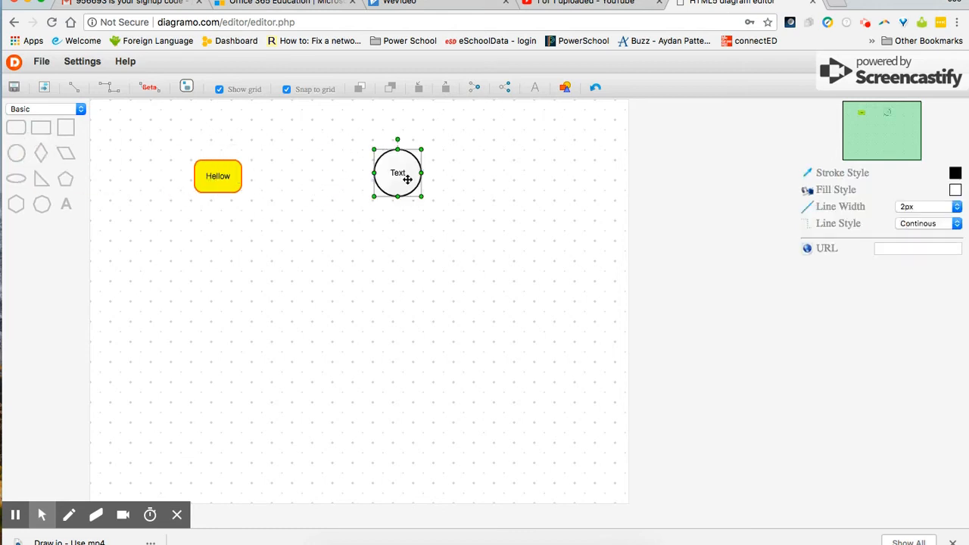
double_click(399, 175)
text(How a)
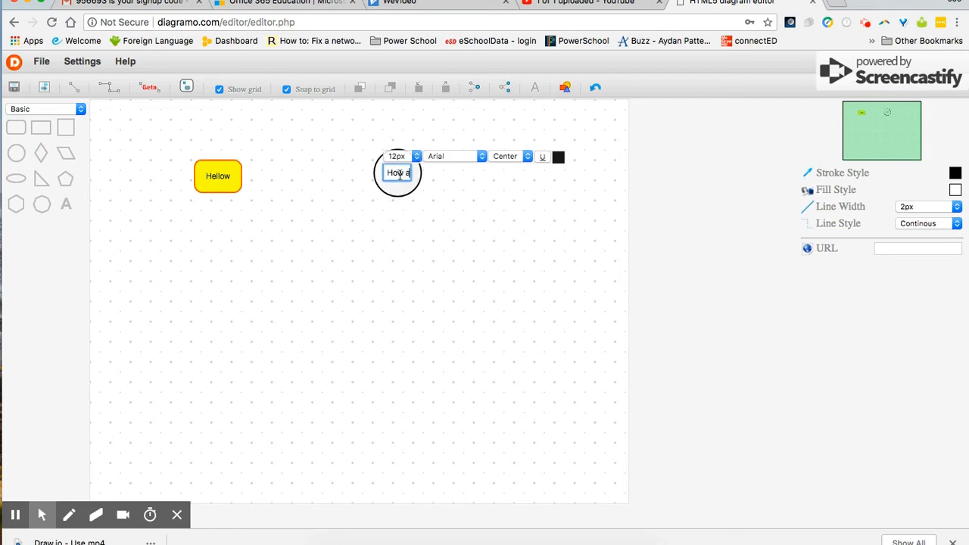
text(re you)
key(Return)
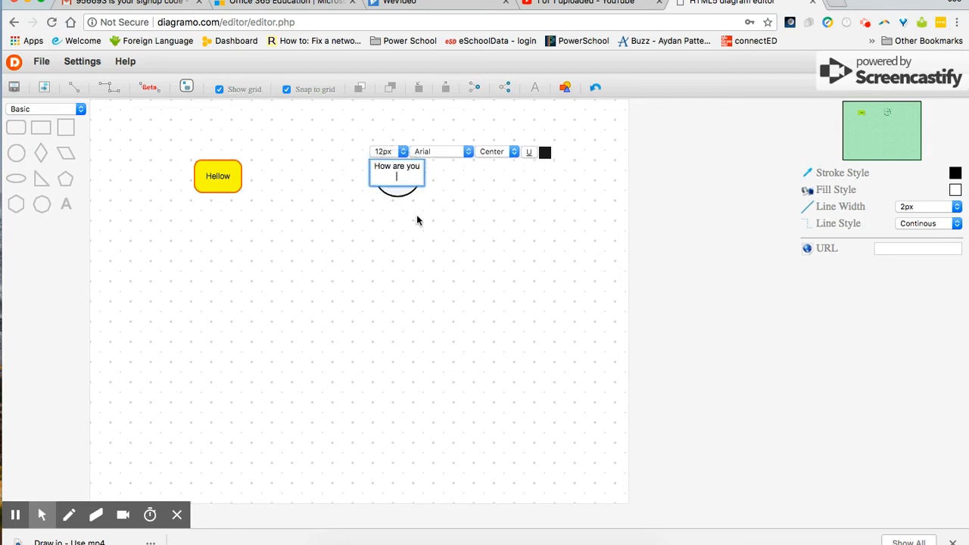
click(417, 219)
Step: Shrink the How are you circle using its corner handle
click(405, 178)
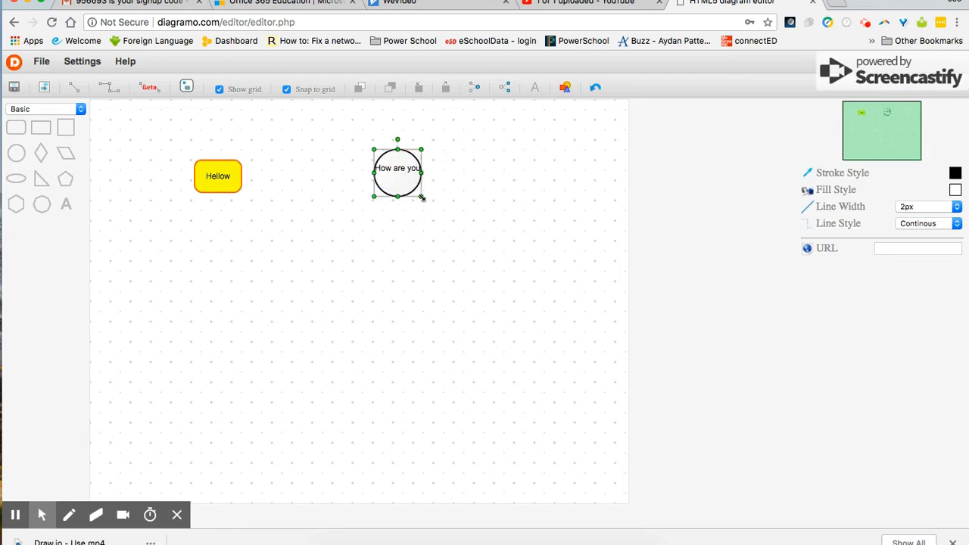
drag(422, 197, 389, 181)
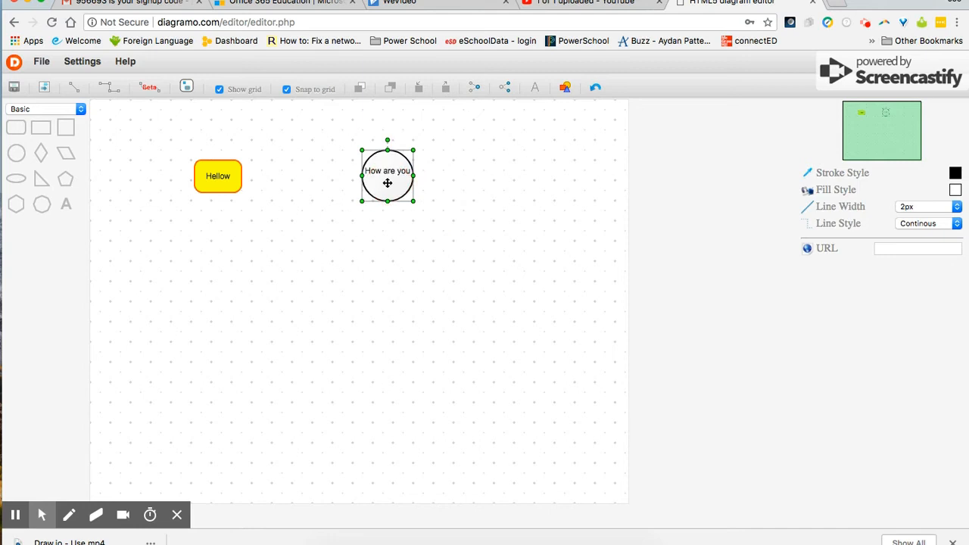
click(397, 238)
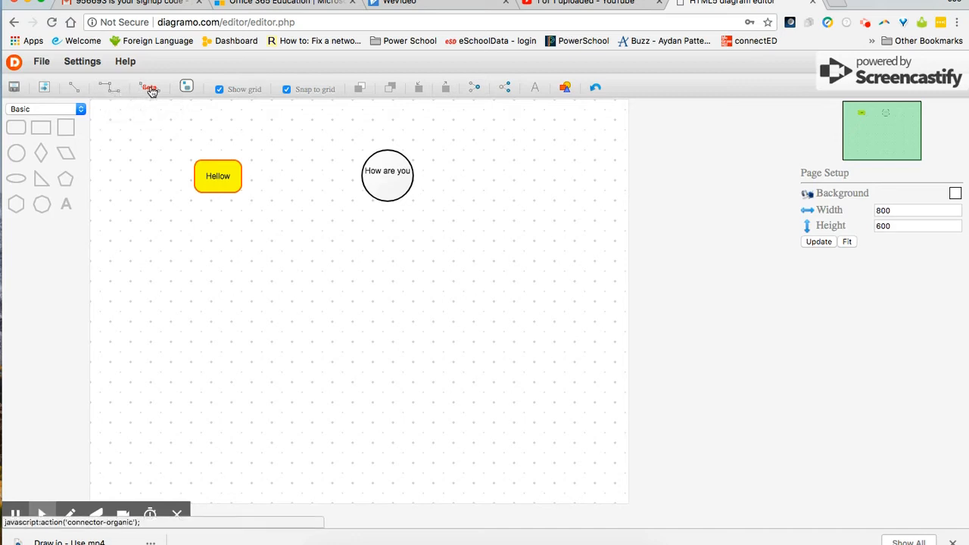
Step: Move the circle lower and join Hellow to it with a curved organic connector
drag(387, 171, 376, 302)
click(149, 88)
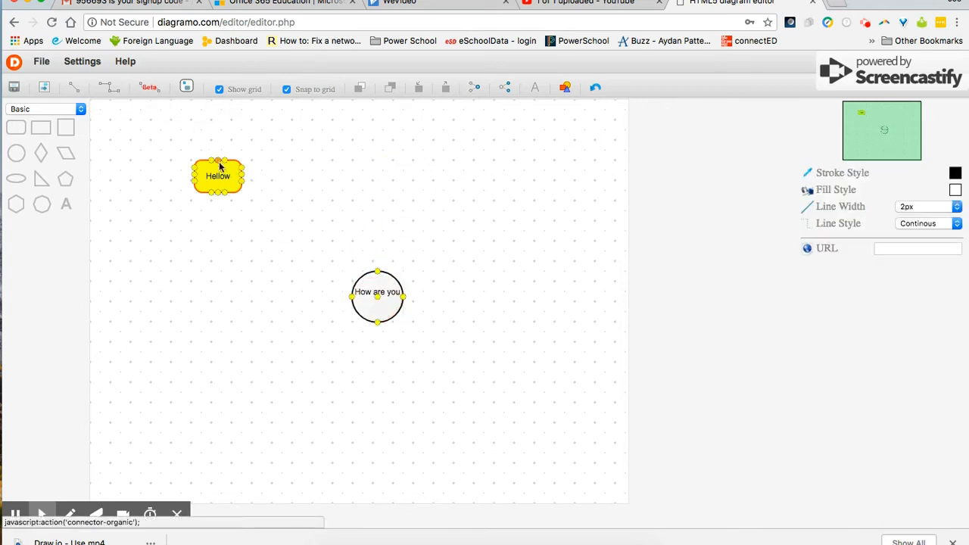
drag(241, 176, 377, 266)
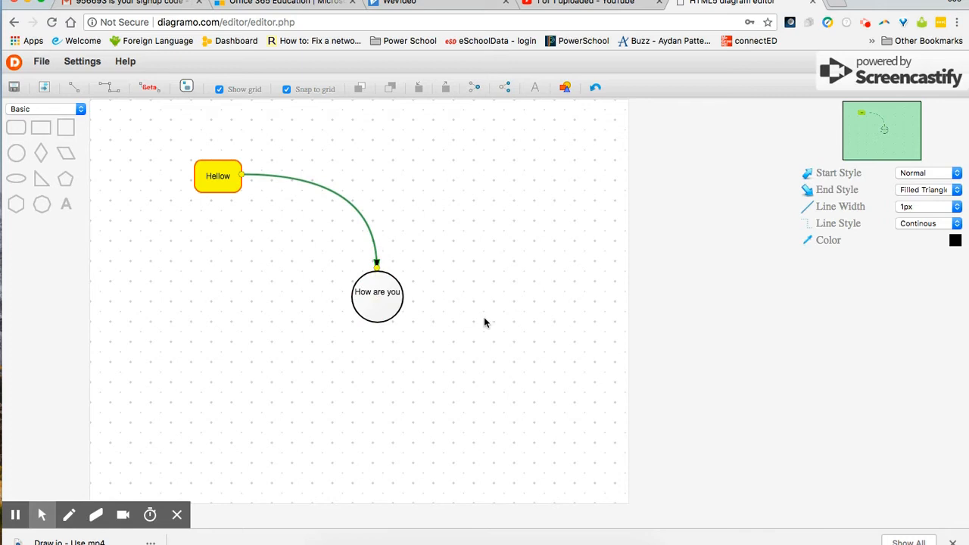
Step: Add a right triangle below Hellow and connect them with a straight connector
click(42, 181)
click(42, 184)
drag(42, 184, 234, 296)
click(225, 185)
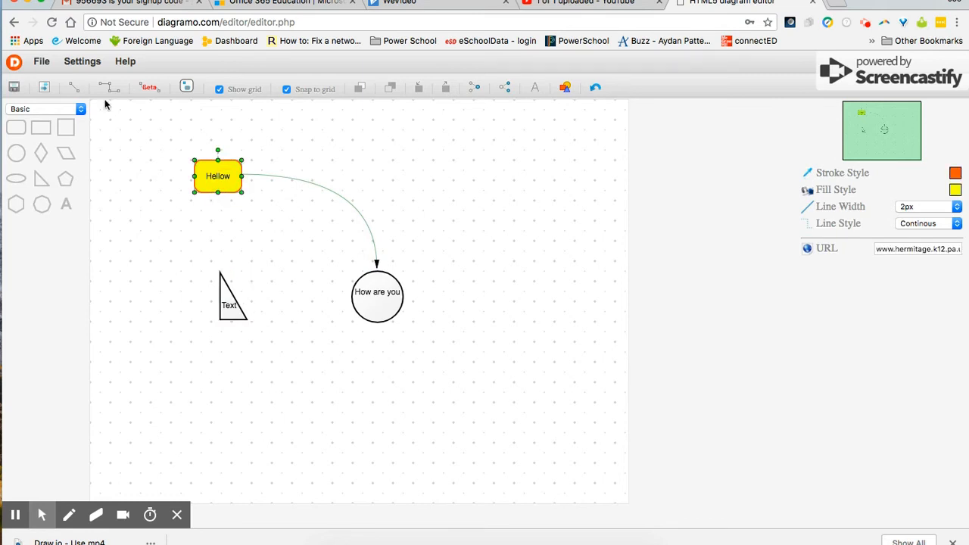
click(76, 89)
drag(218, 192, 220, 272)
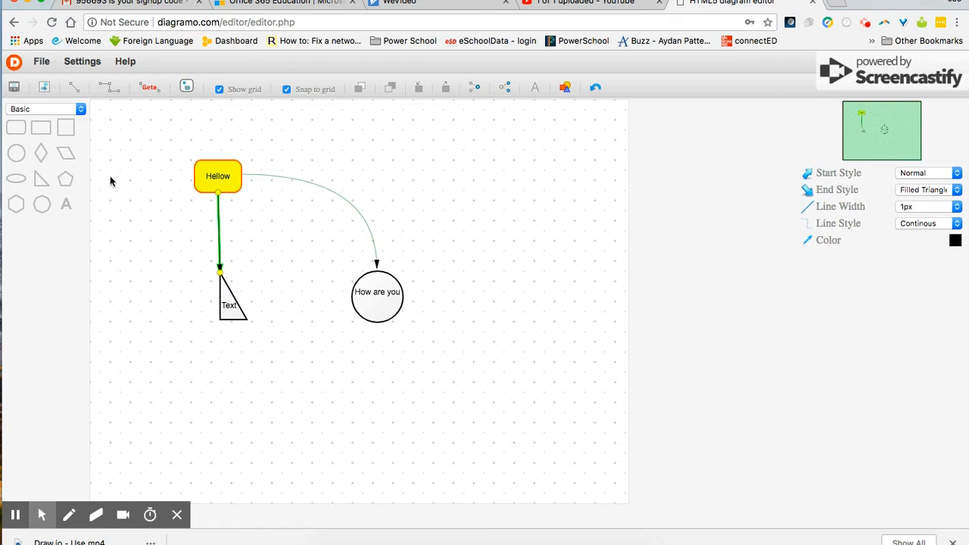
Step: Add a pentagon left of Hellow and link it with an elbow connector
drag(67, 179, 149, 243)
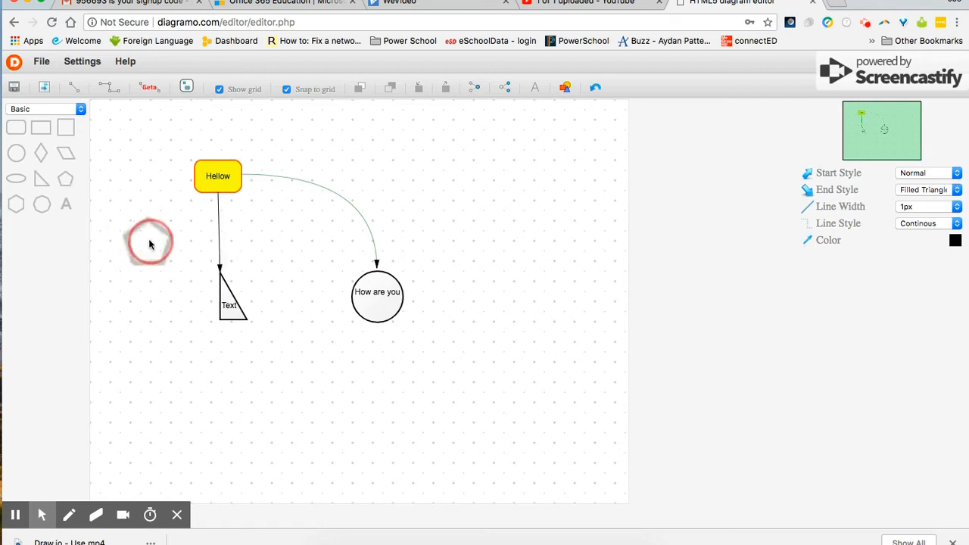
click(110, 88)
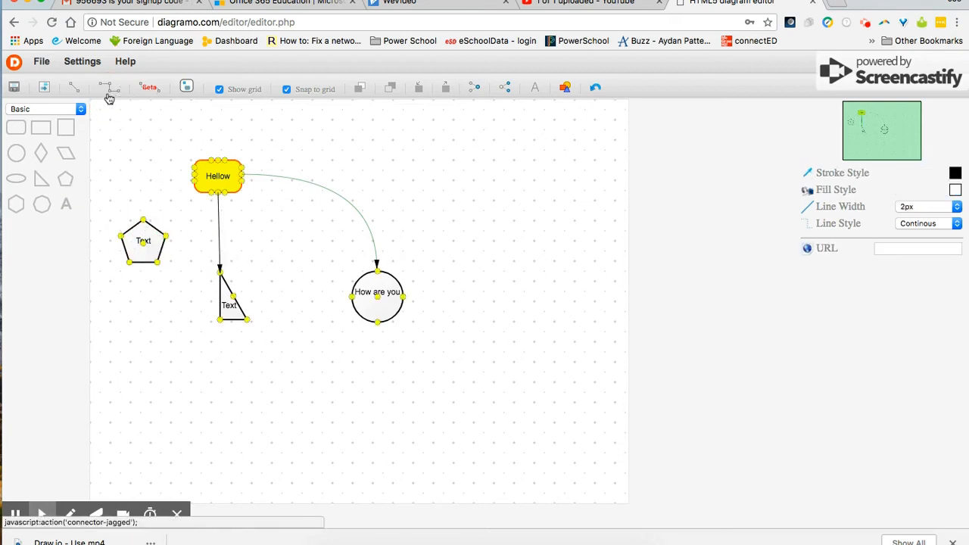
drag(193, 176, 143, 220)
click(264, 280)
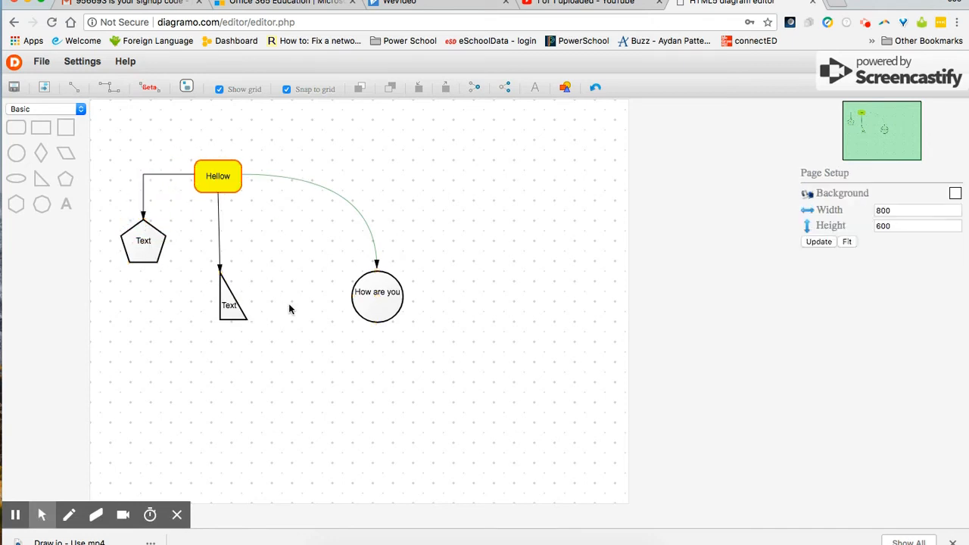
Step: Undo twice to remove the pentagon and its elbow connector
click(376, 297)
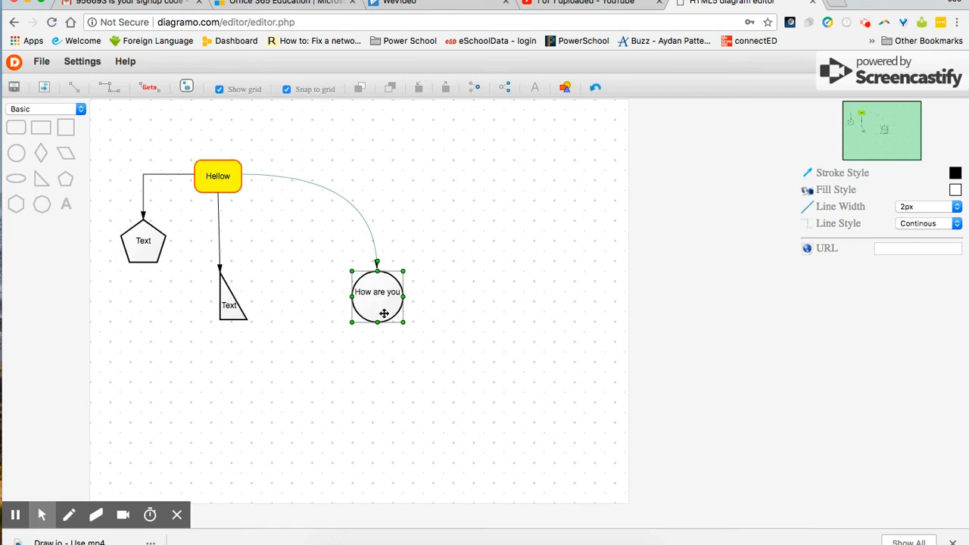
double_click(386, 303)
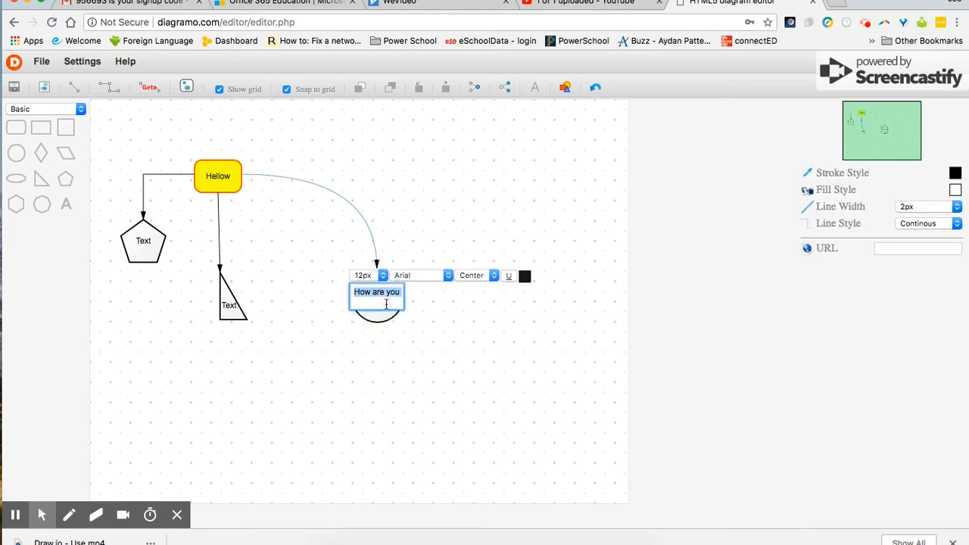
click(382, 319)
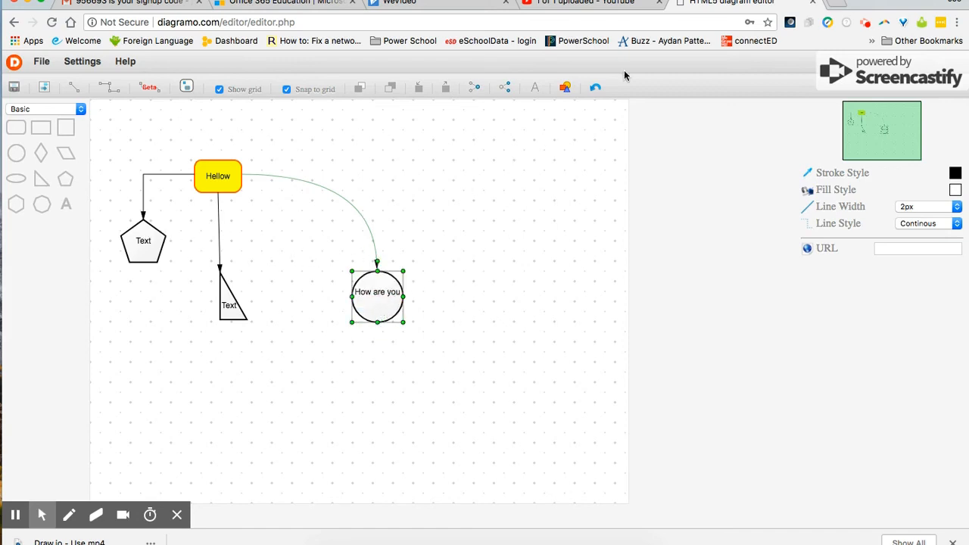
click(596, 91)
click(596, 91)
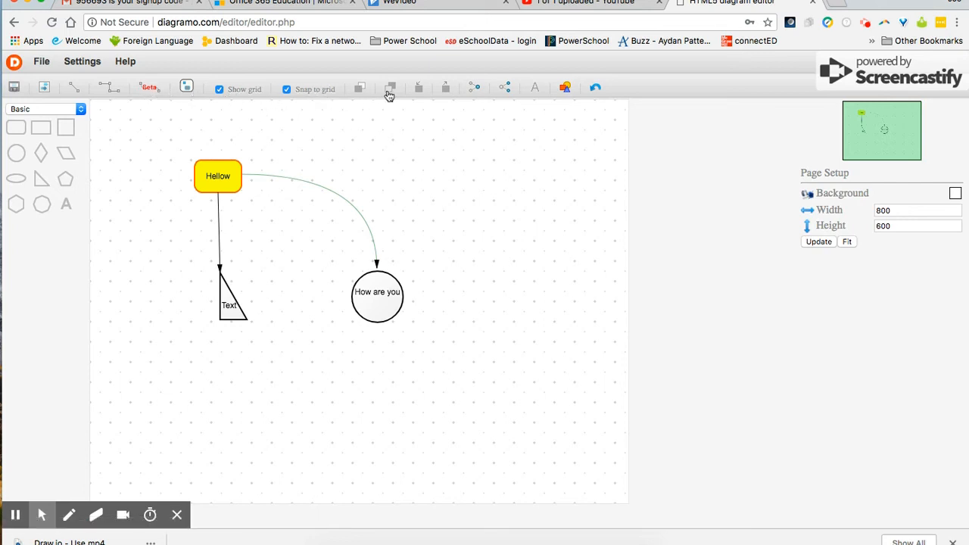
Step: Open the Insert Image dialog, pick Upload, then close it without adding an image
click(563, 88)
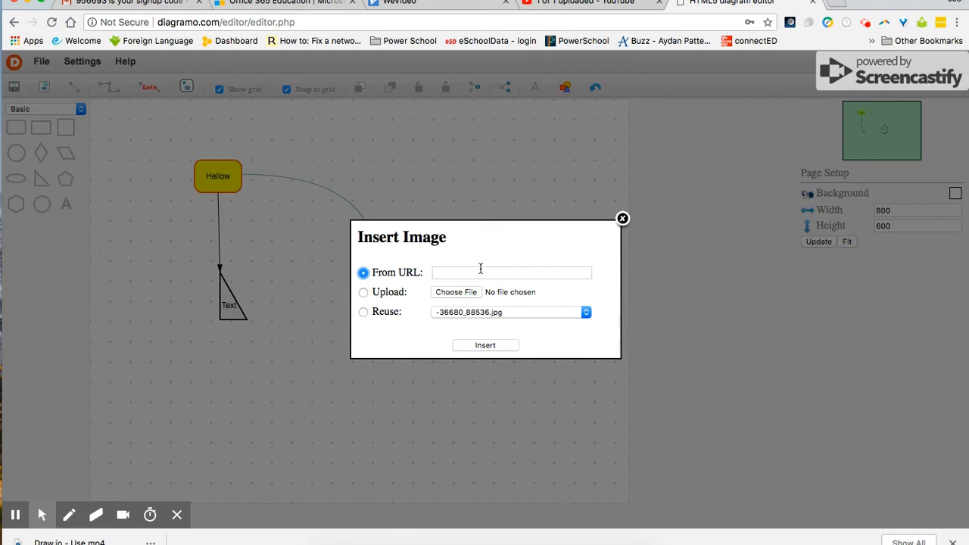
click(364, 292)
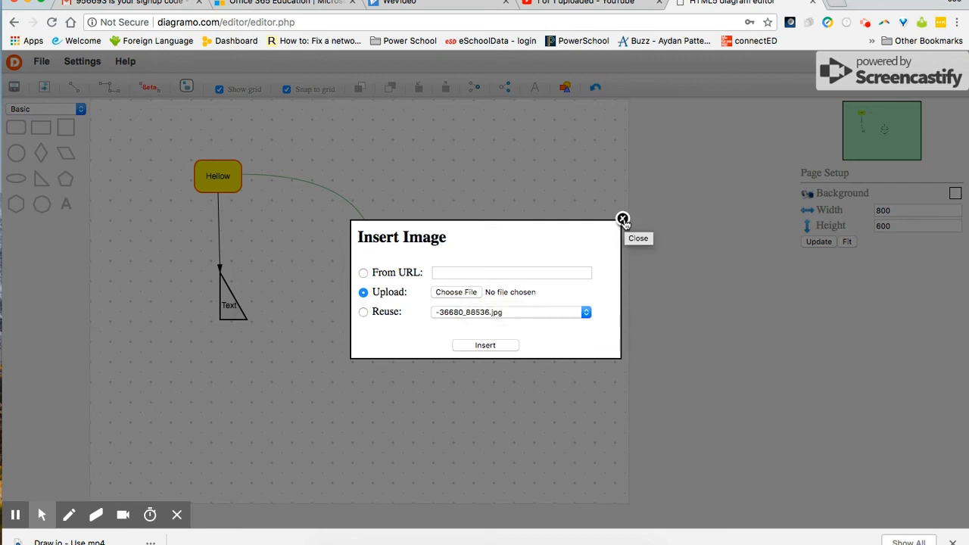
click(623, 220)
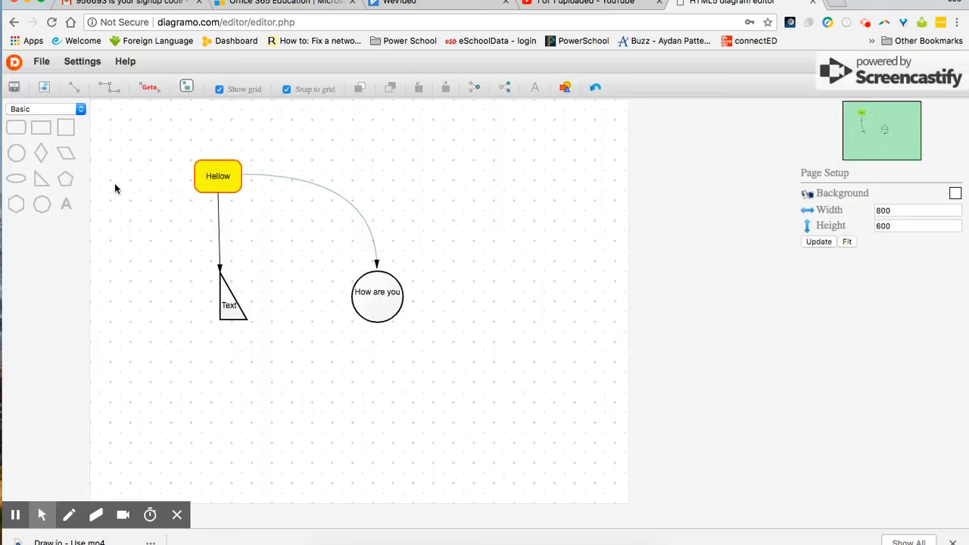
click(42, 62)
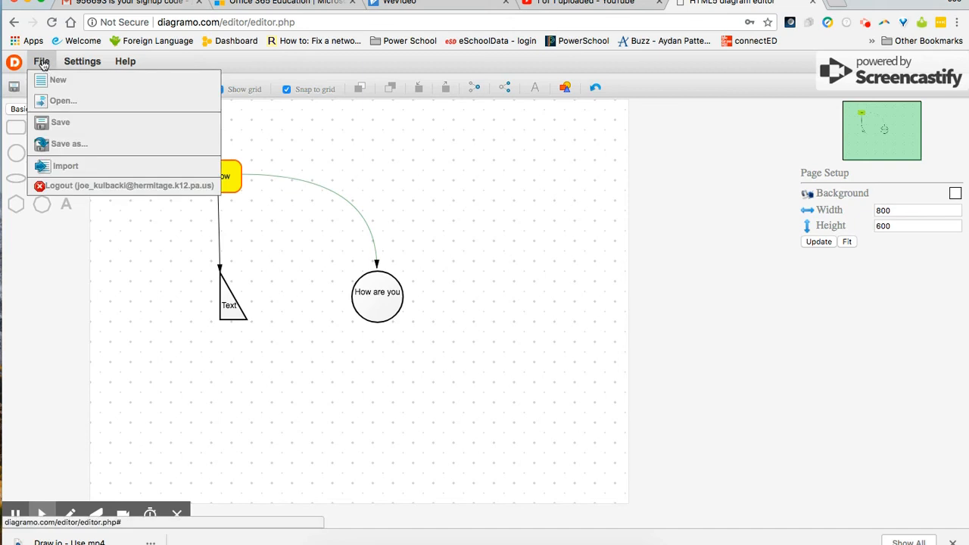
Step: Save the diagram with Save as under the title 'Demo - 2'
click(60, 144)
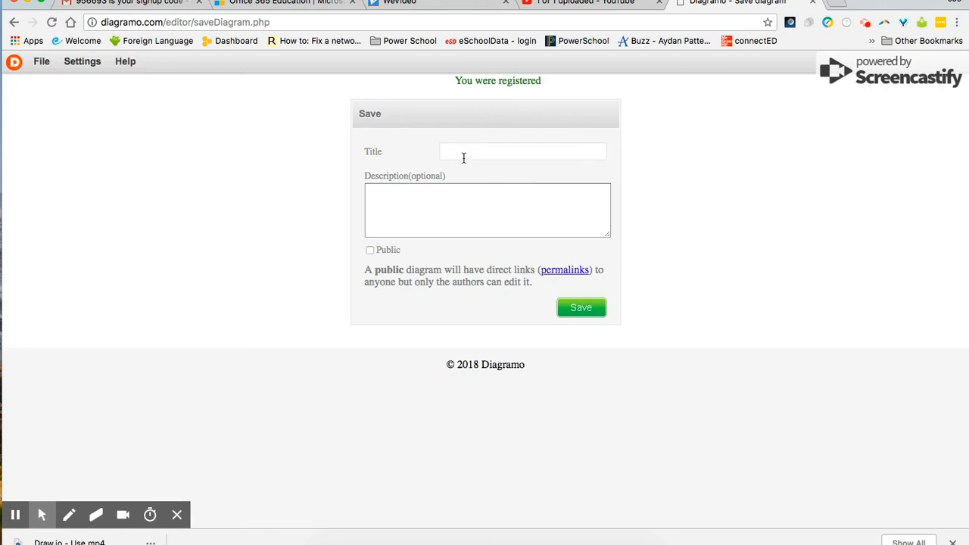
click(463, 155)
text(Demo - 2)
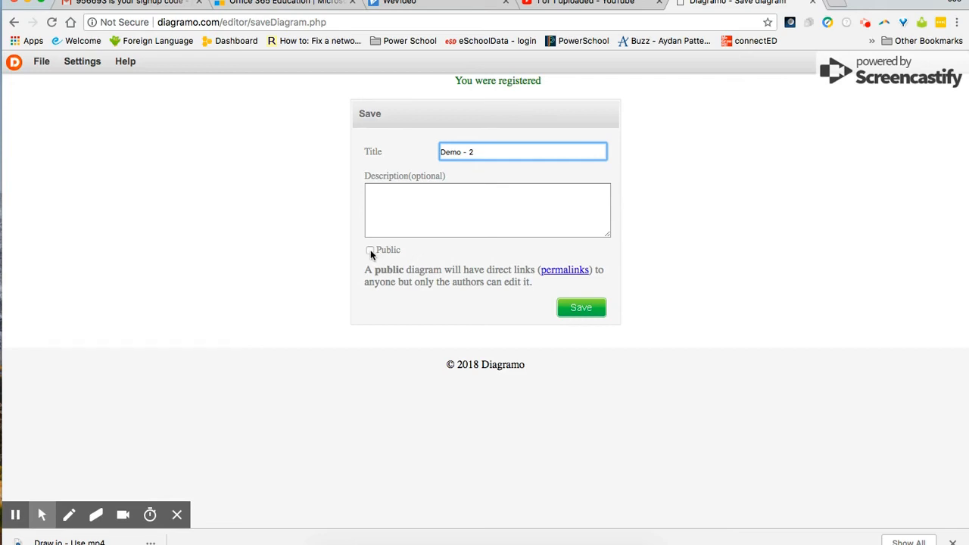
click(583, 312)
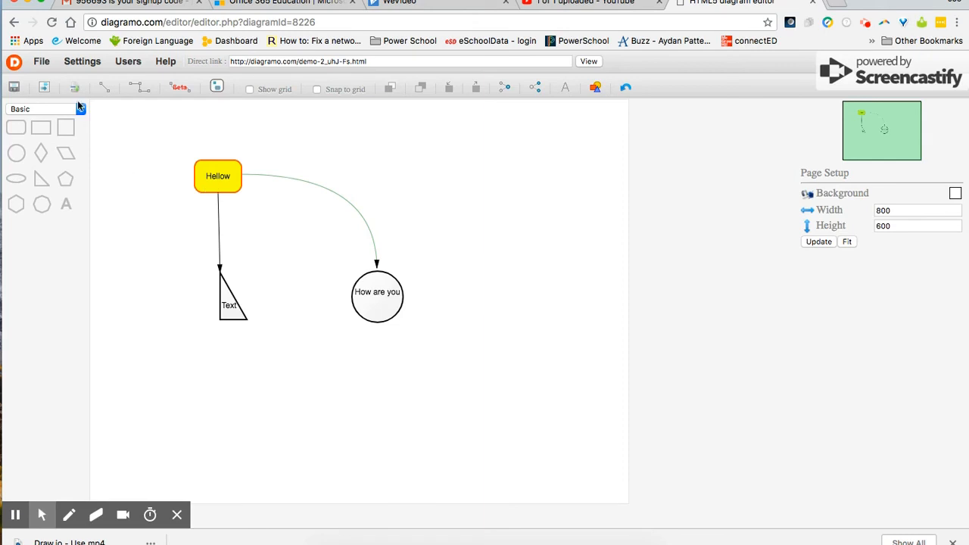
Step: From the collaborators page, send a 'Demo - 2' invitation to the collaborator's e-mail address, then return to the diagram
click(40, 61)
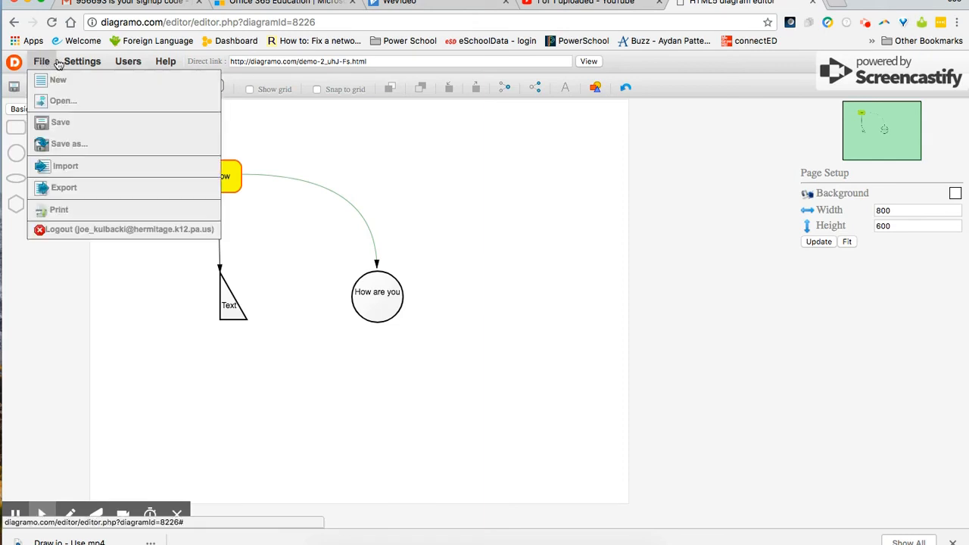
mouse_move(130, 63)
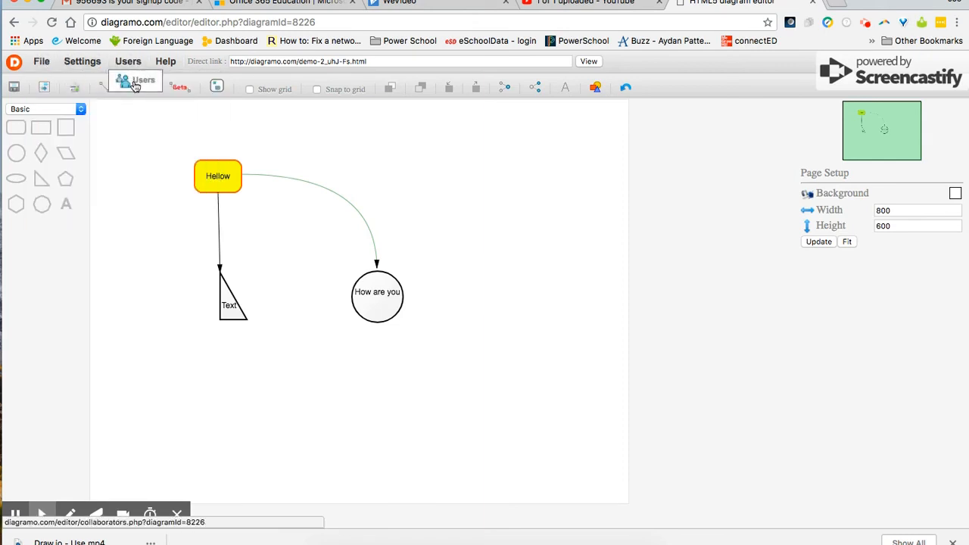
click(135, 86)
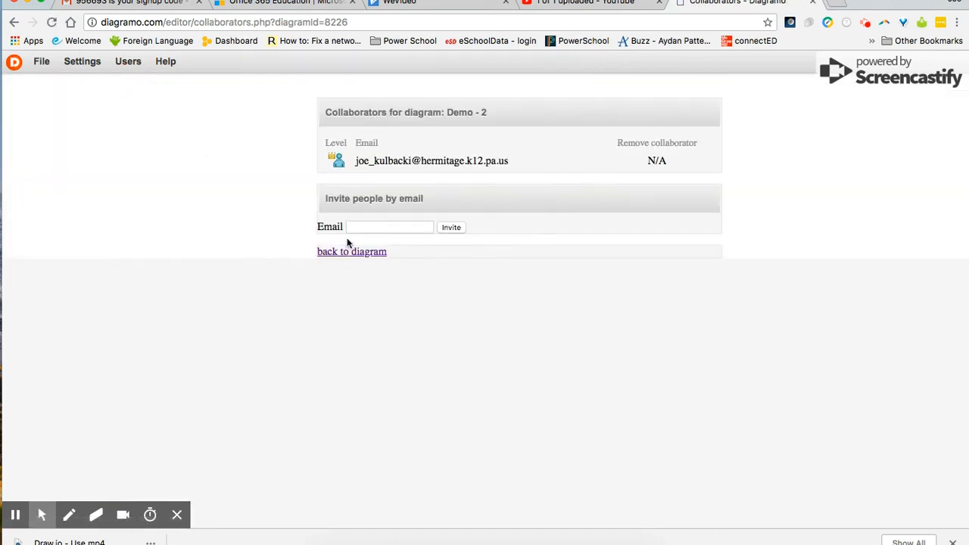
click(371, 229)
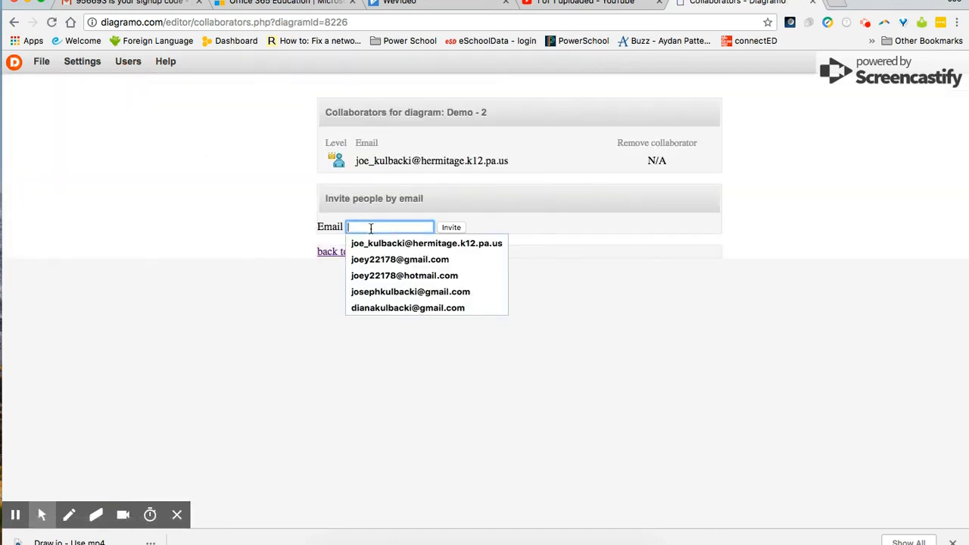
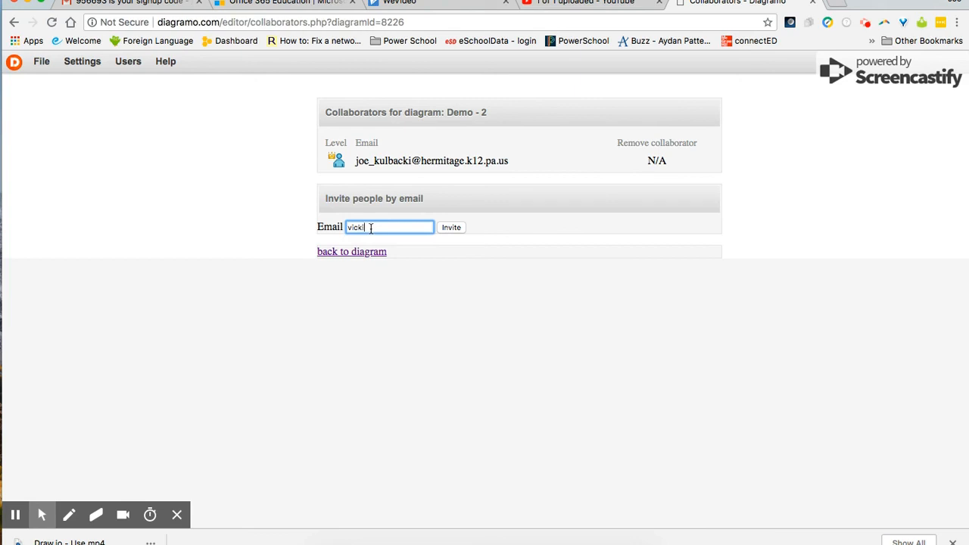
click(449, 230)
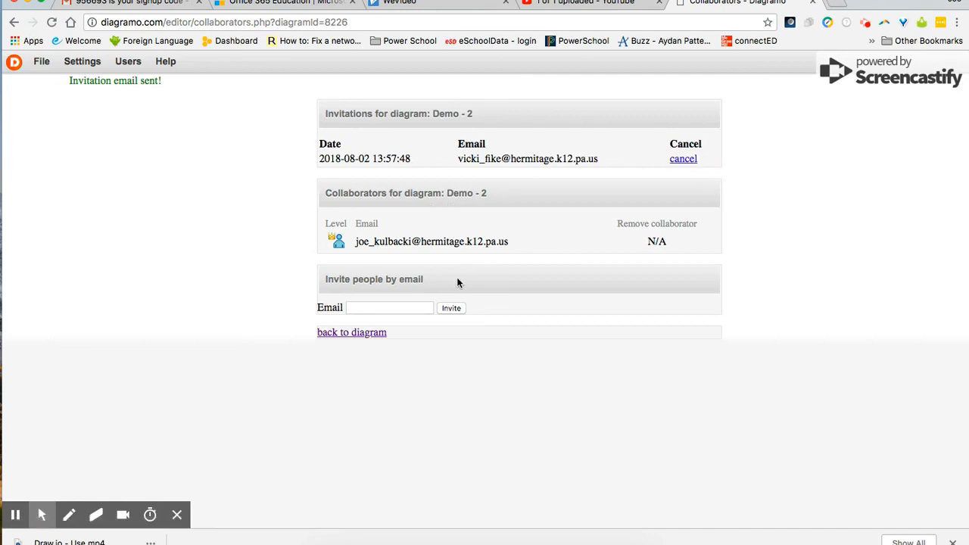
click(363, 334)
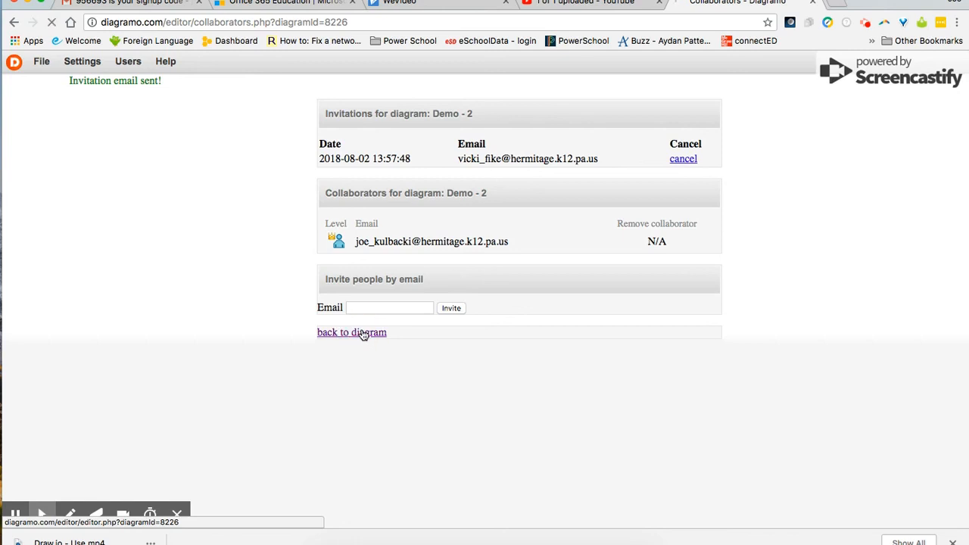